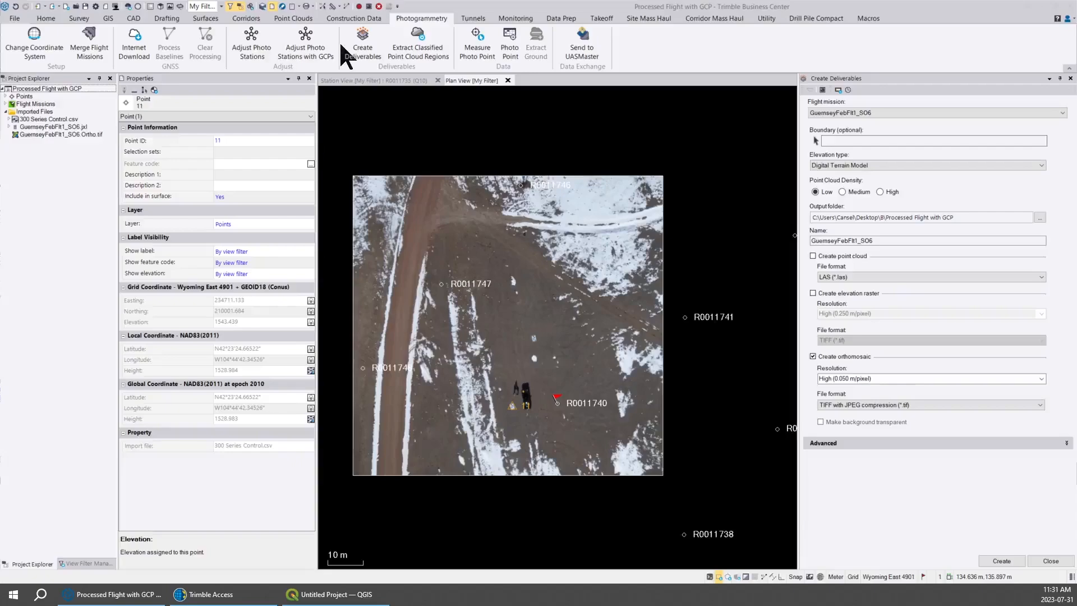
# Switch to Trimble Access and try to display the original GuernseyFebFlt1_SO6.Ortho TIF from the map files list.
pyautogui.click(224, 594)
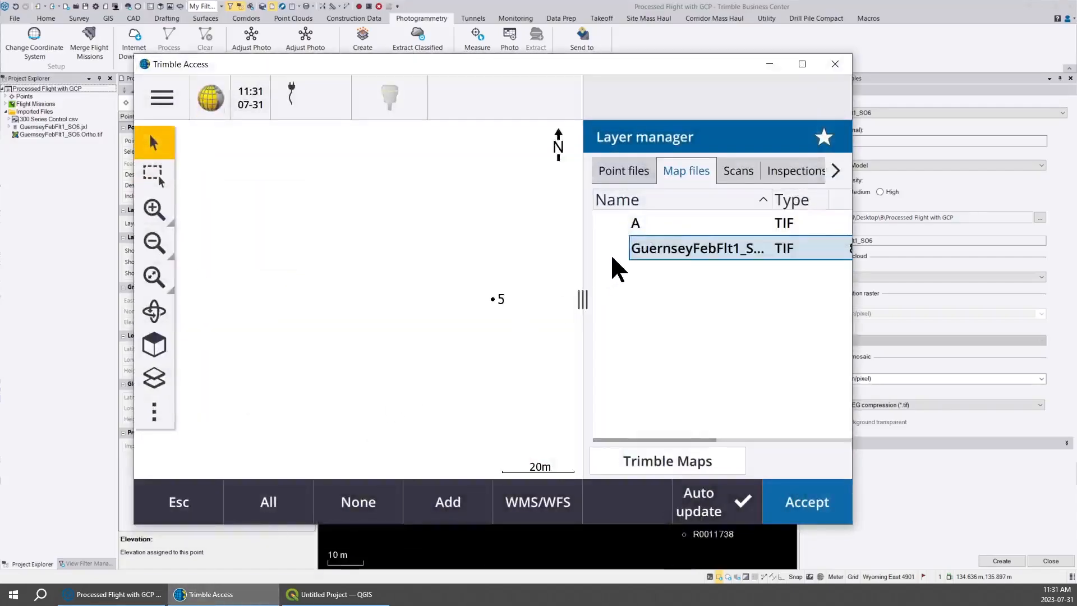
pyautogui.click(640, 51)
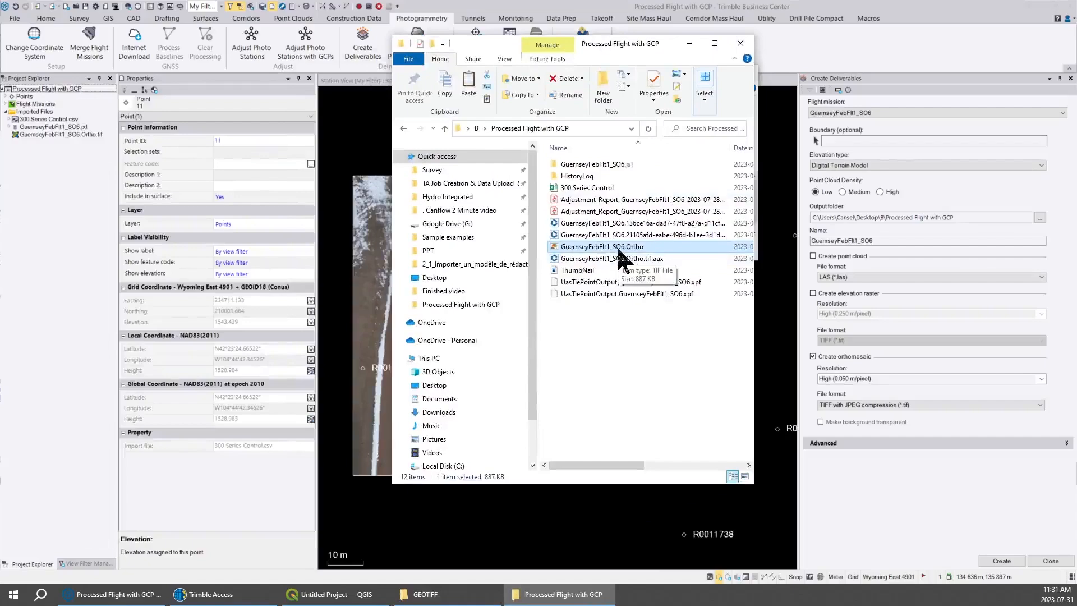
pyautogui.click(241, 594)
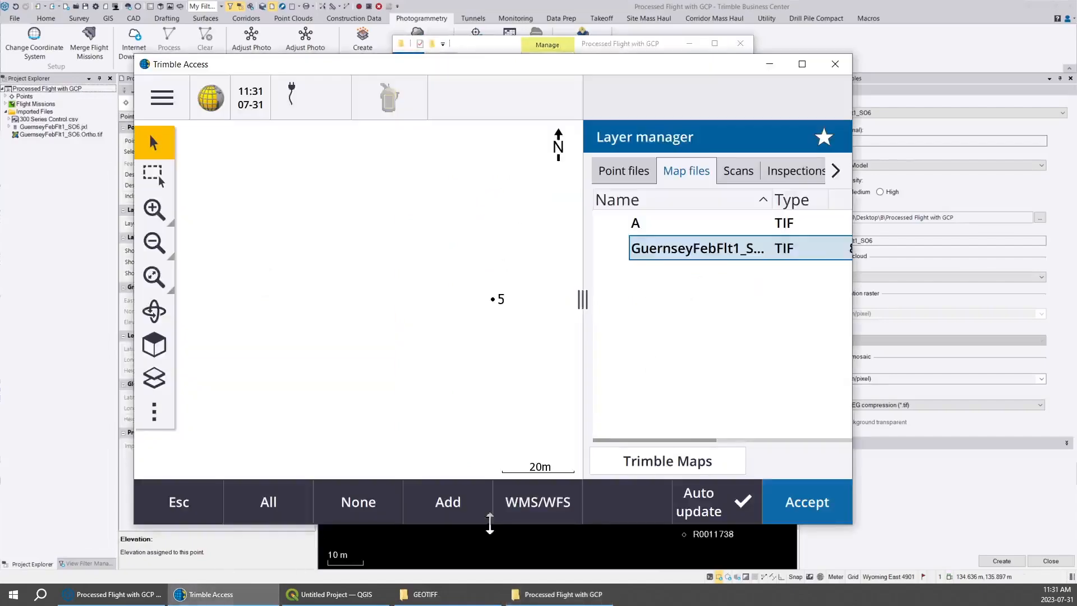
pyautogui.click(680, 255)
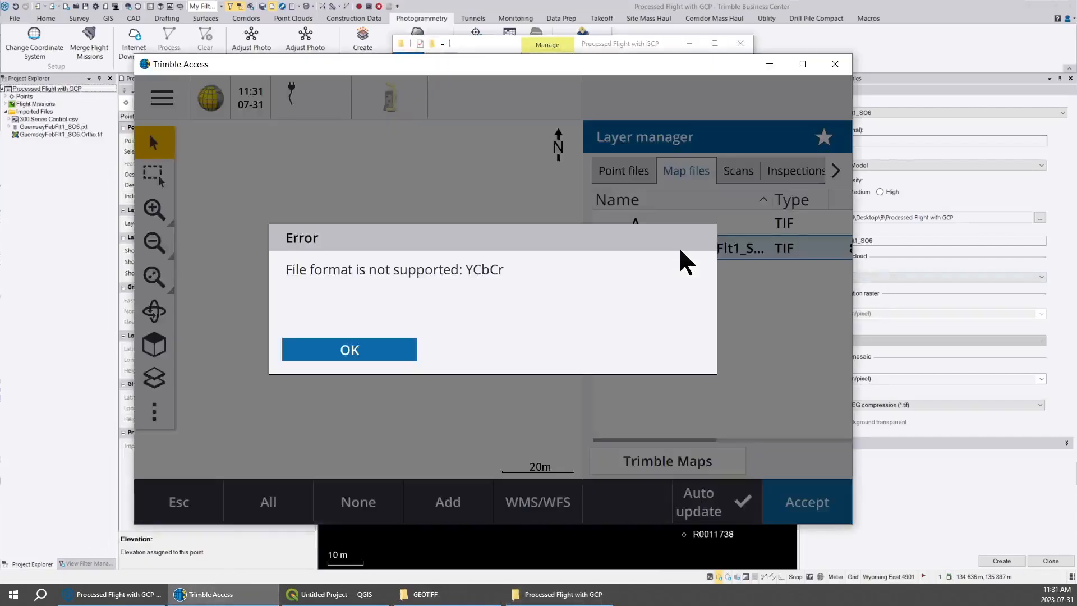
pyautogui.click(368, 354)
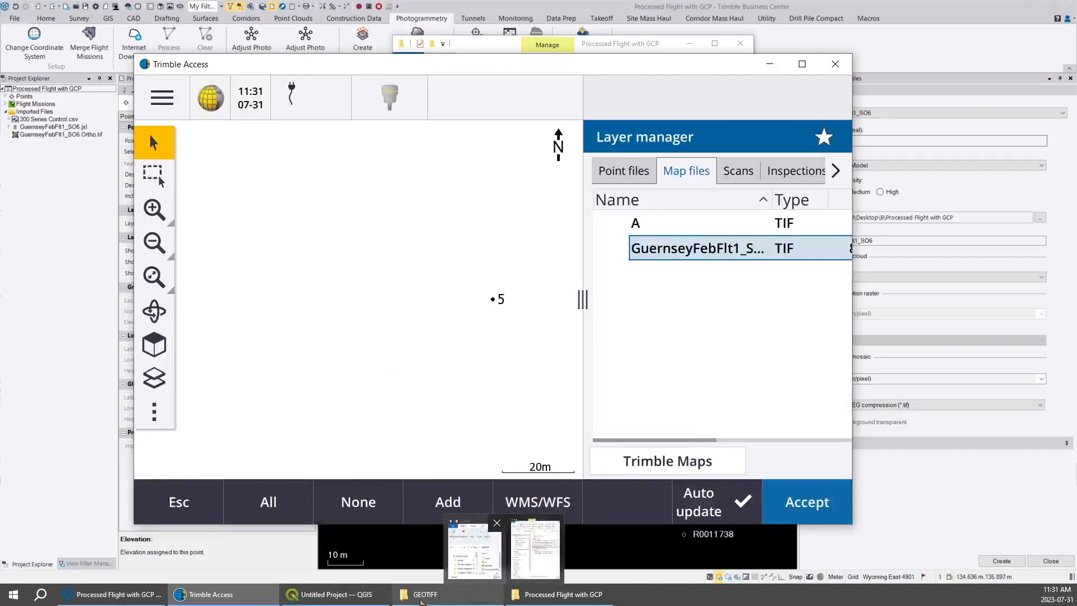
# Switch to QGIS and add GuernseyFebFlt1_SO6.Ortho.tif from the Processed Flight with GCP folder as a raster layer.
pyautogui.moveTo(342, 602)
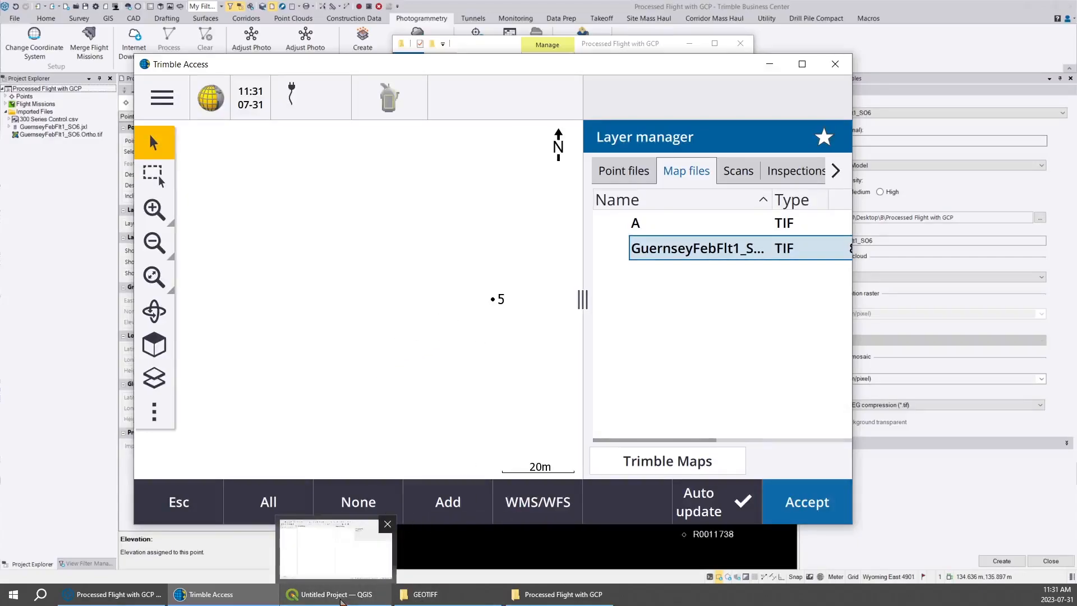
pyautogui.click(342, 601)
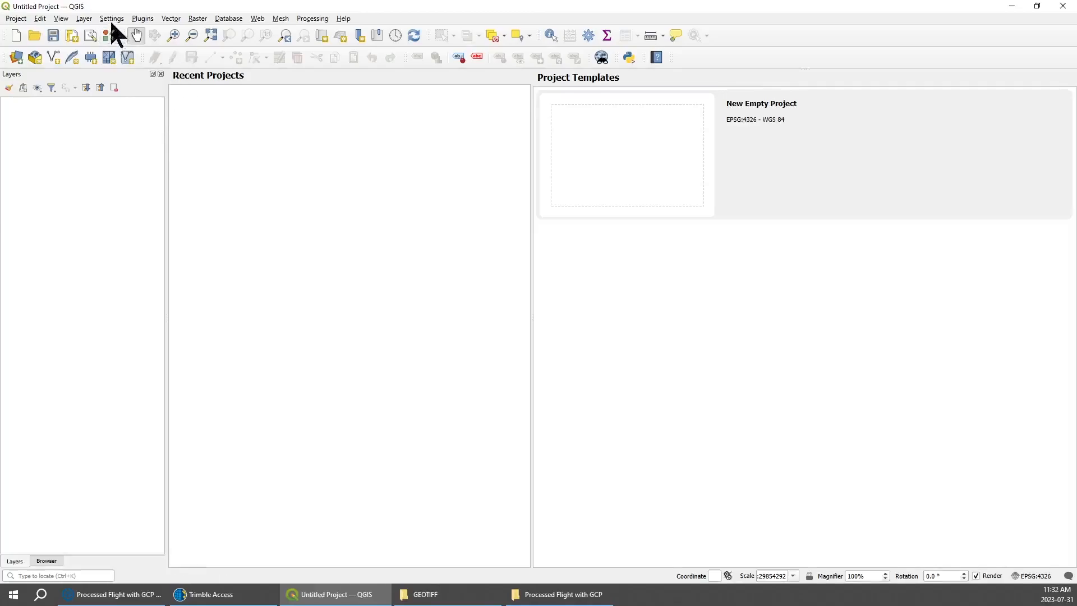
pyautogui.click(84, 19)
pyautogui.moveTo(155, 62)
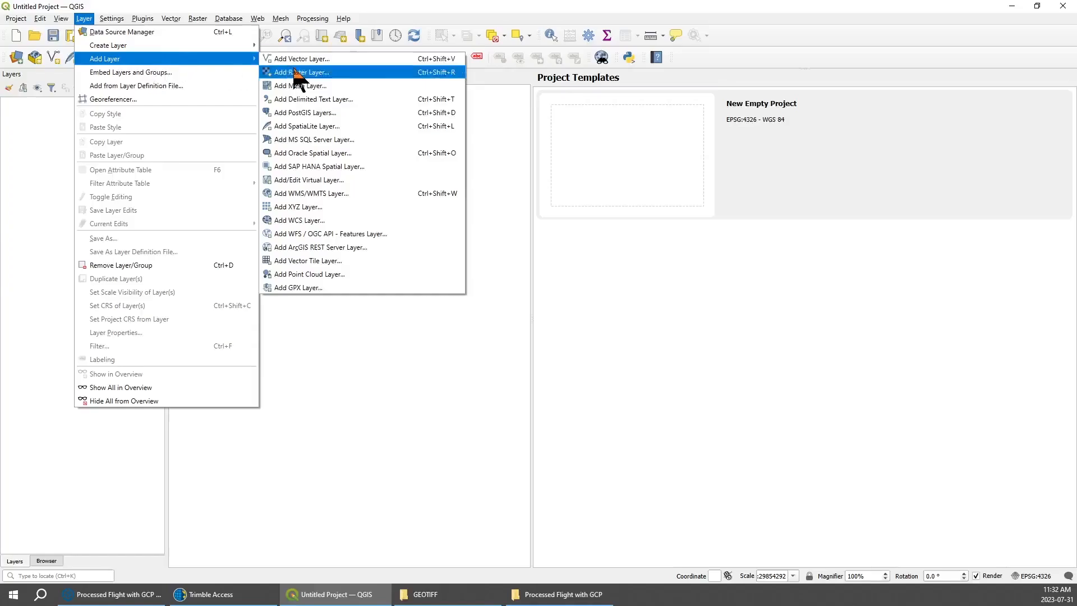
pyautogui.press('ctrl')
pyautogui.press('ctrl')
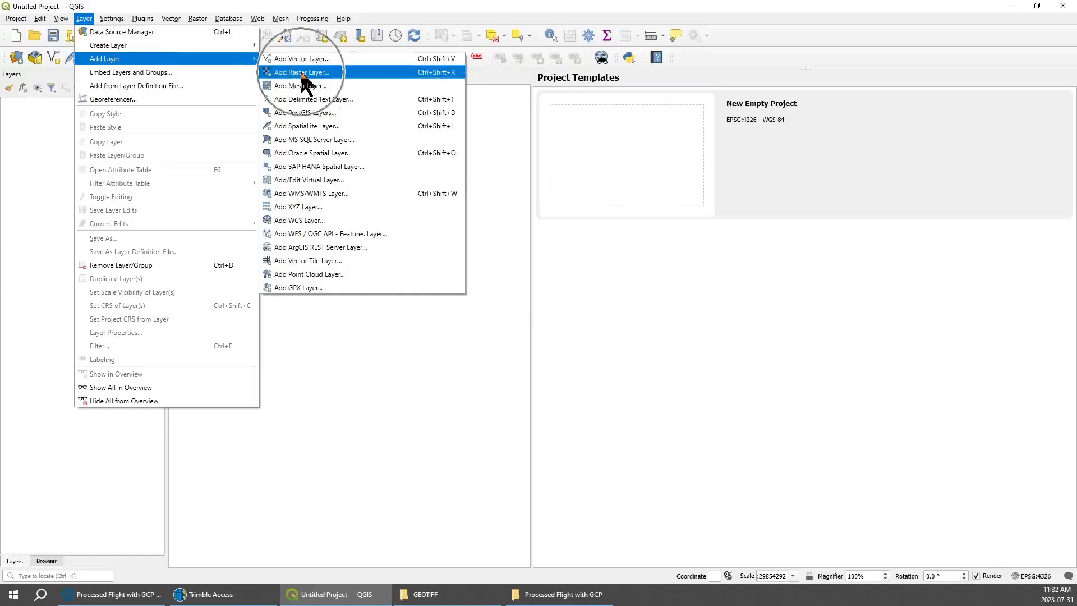
pyautogui.click(302, 76)
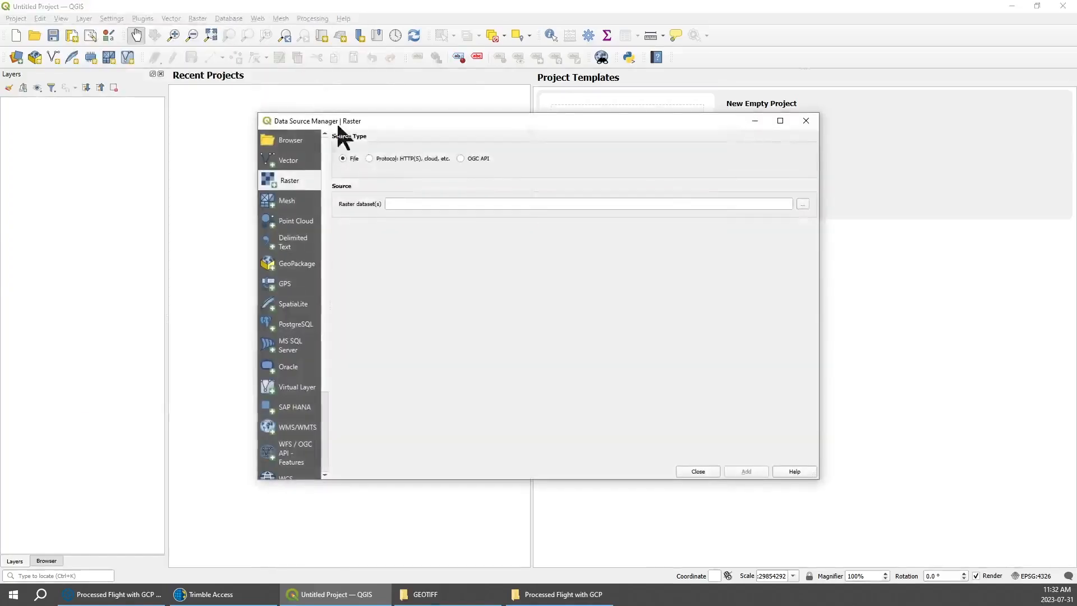
pyautogui.click(802, 204)
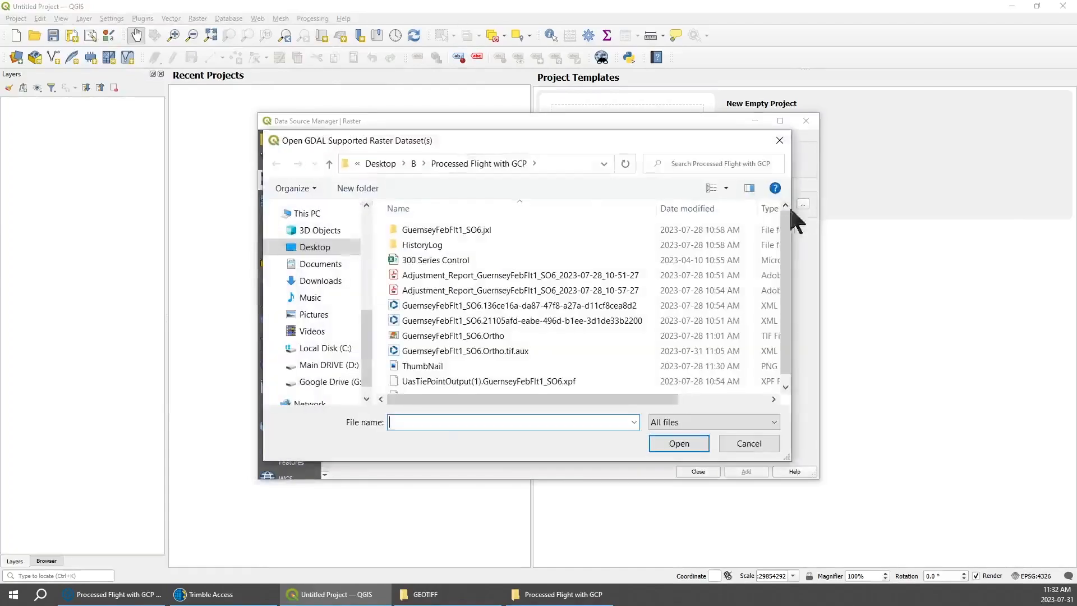
pyautogui.click(478, 336)
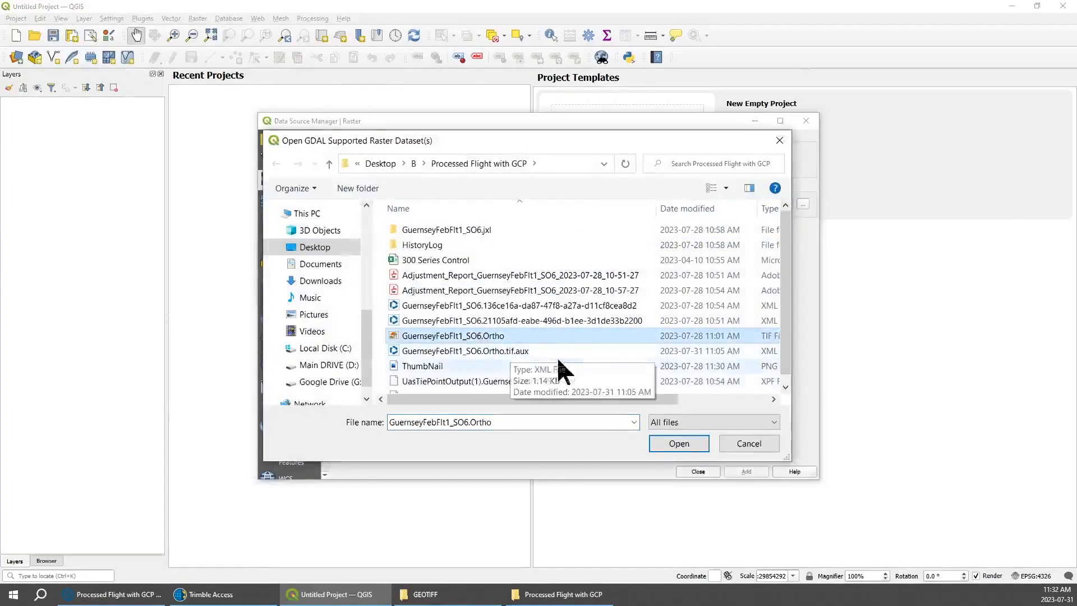
pyautogui.click(678, 443)
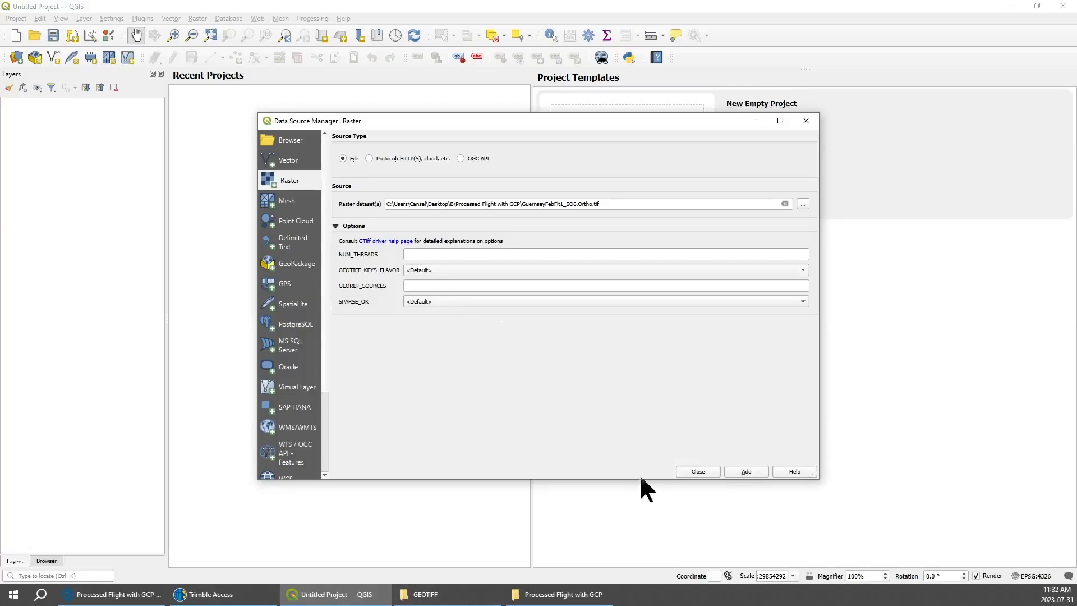
pyautogui.click(737, 471)
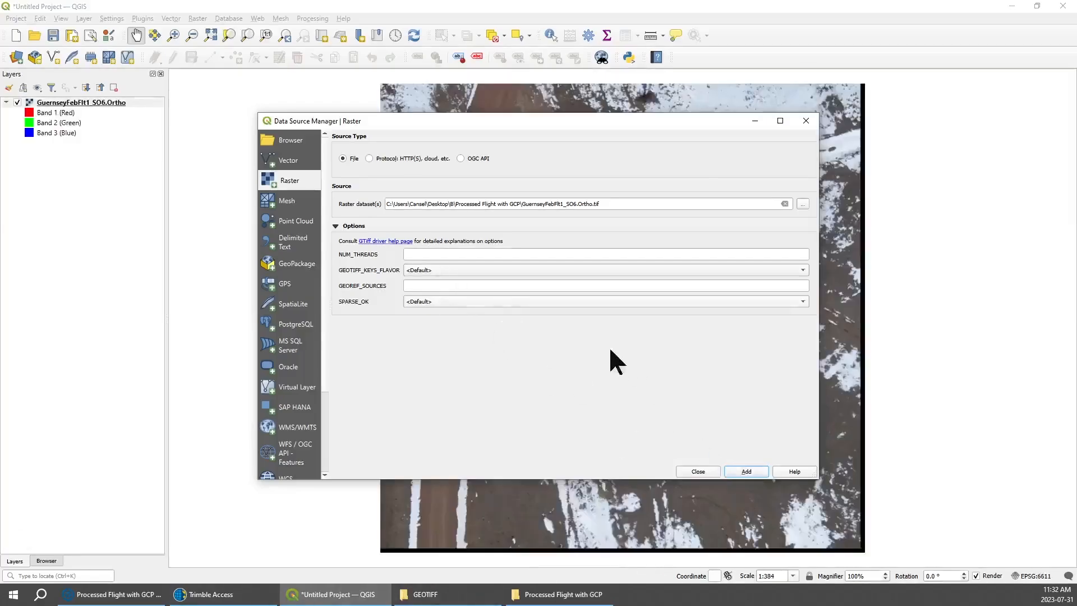
pyautogui.click(805, 121)
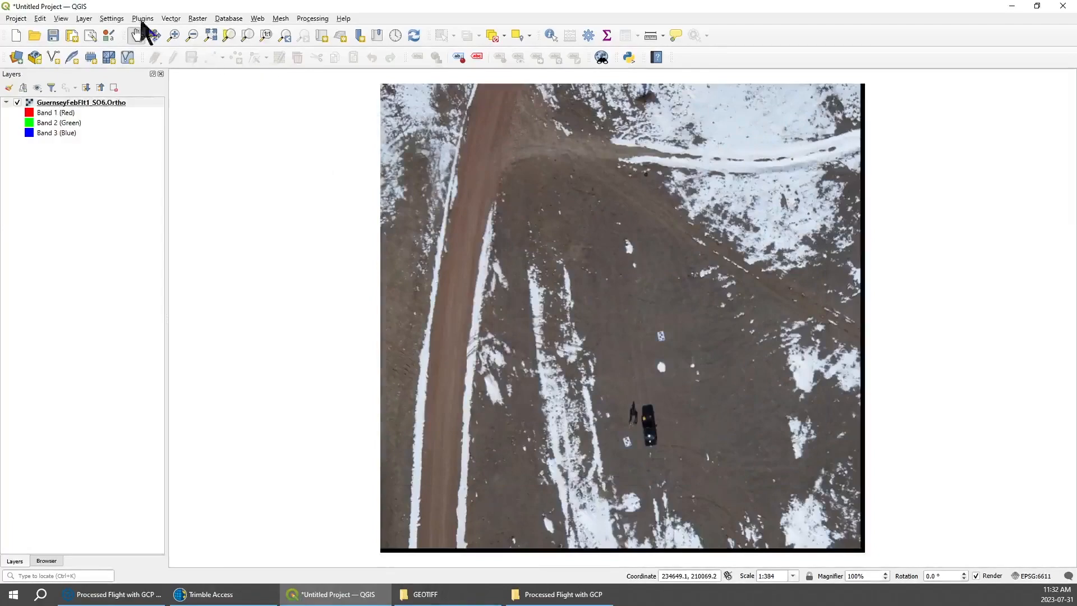
# Start the raster Translate (Convert Format) conversion for the ortho layer and set its creation options profile to Default.
pyautogui.click(197, 19)
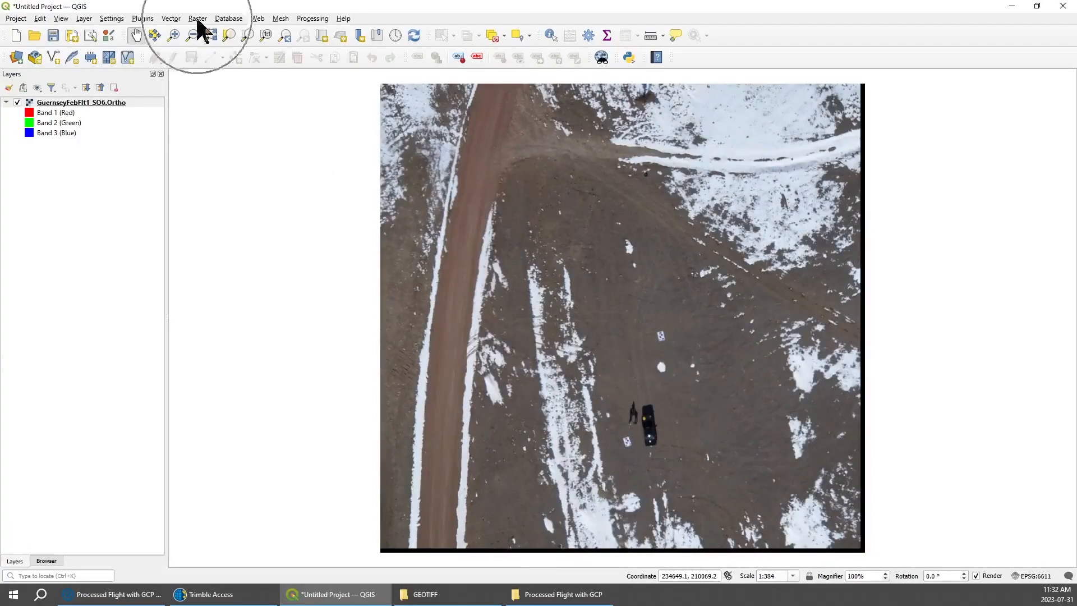
pyautogui.click(256, 113)
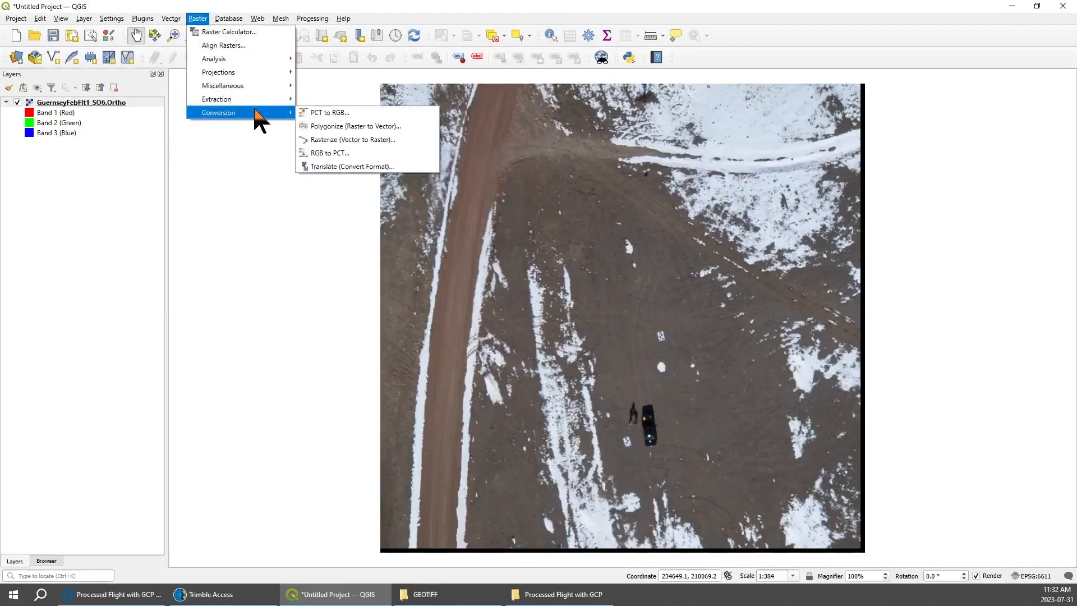
pyautogui.click(339, 167)
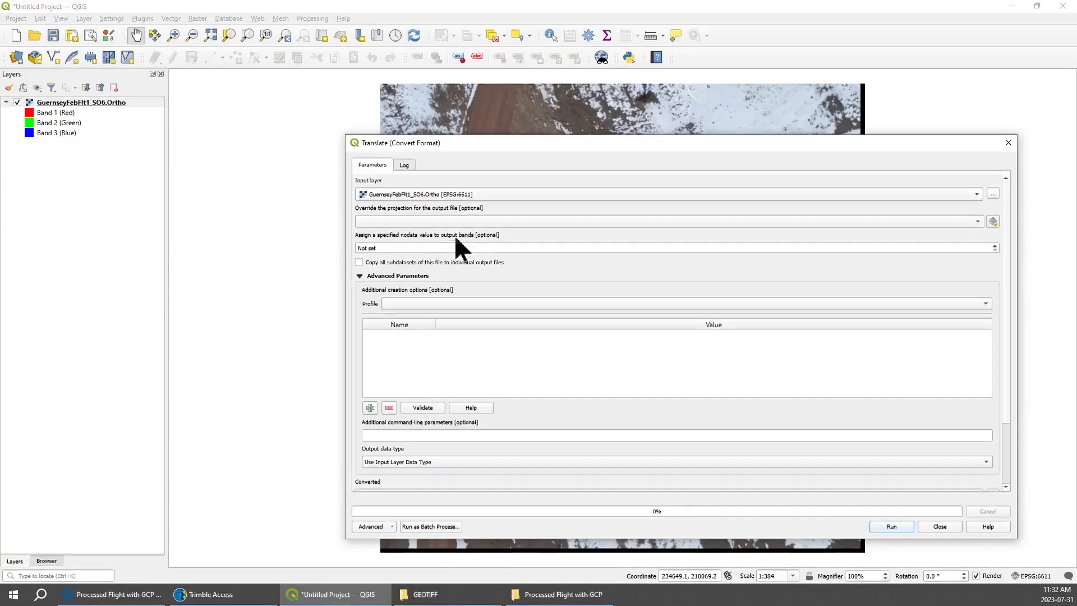
pyautogui.click(472, 221)
pyautogui.click(476, 221)
pyautogui.click(449, 221)
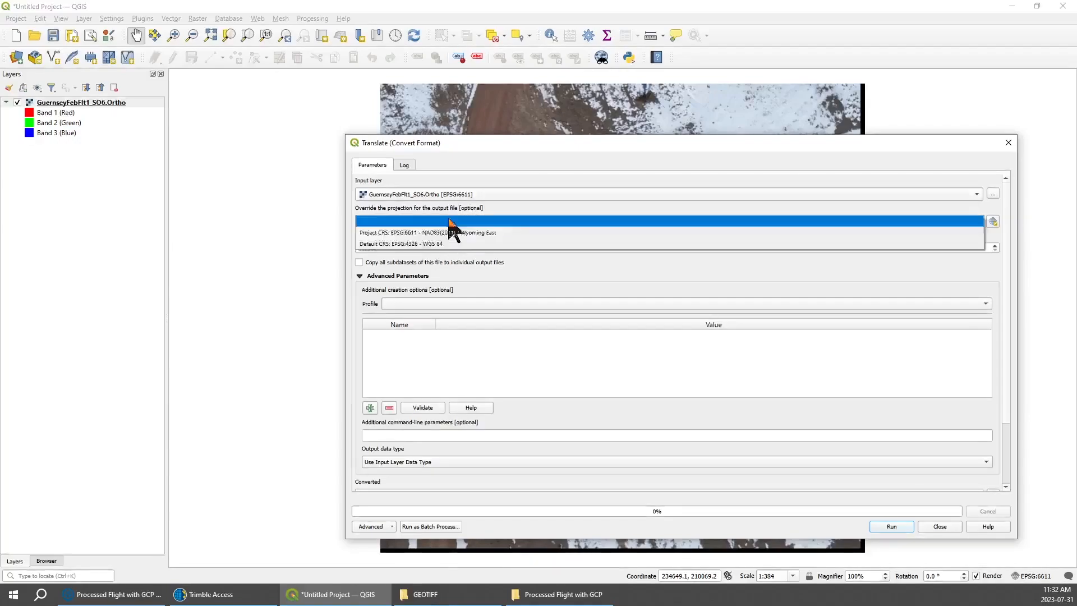
pyautogui.click(459, 221)
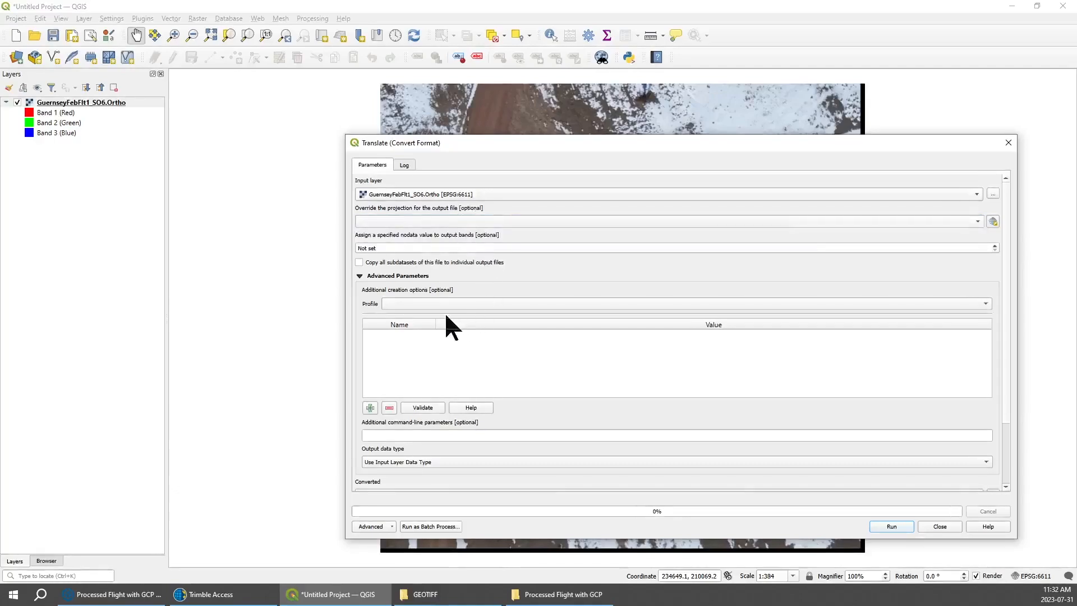
pyautogui.click(429, 302)
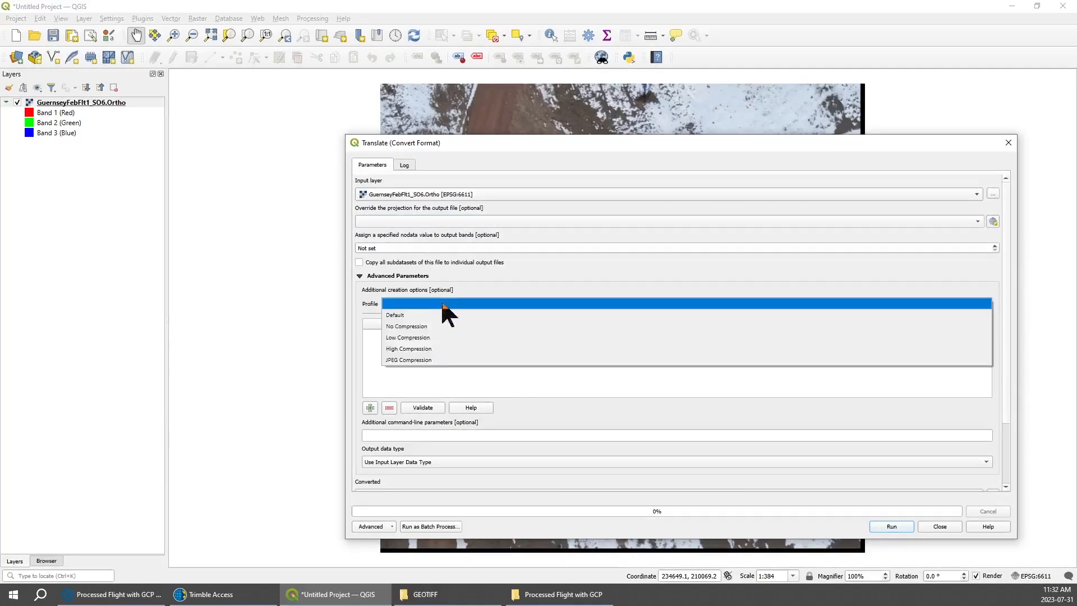
pyautogui.click(413, 314)
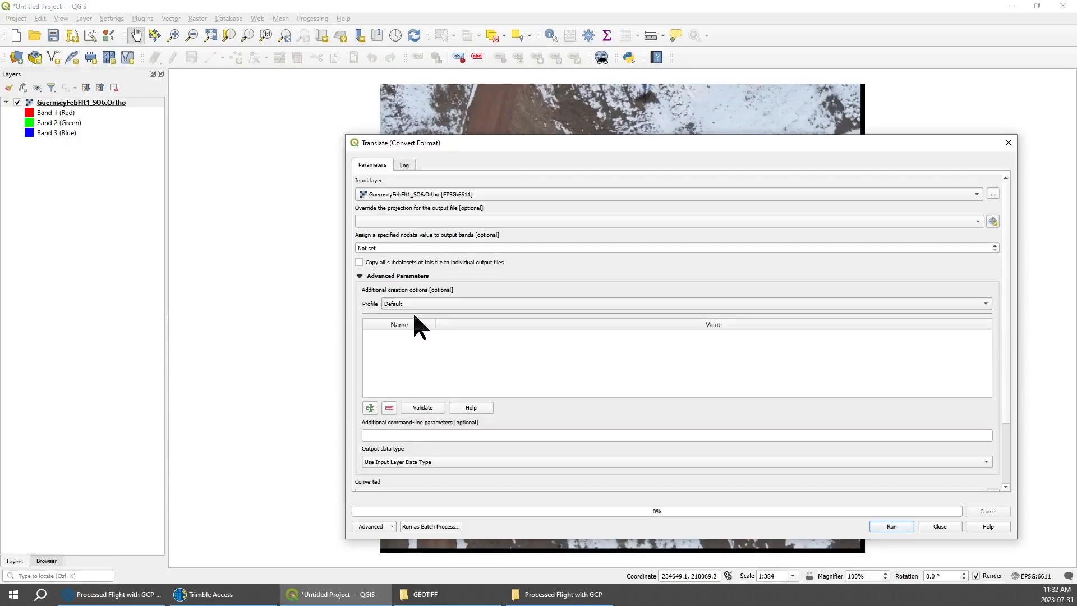
# Paste -co tfw=yes as the additional command-line parameters of the conversion.
pyautogui.click(412, 435)
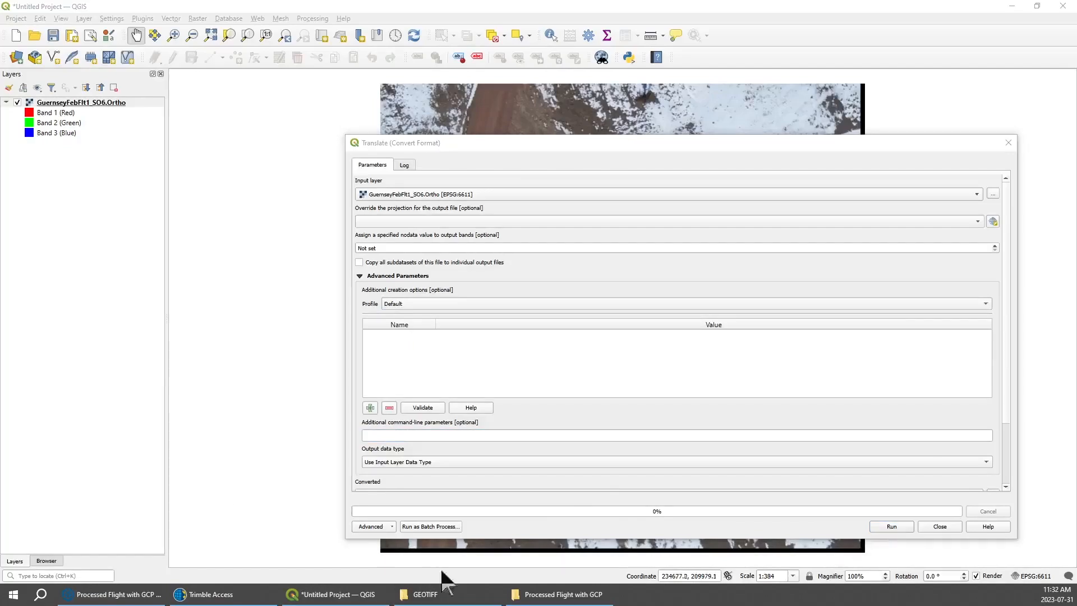
pyautogui.click(399, 436)
pyautogui.rightClick(398, 435)
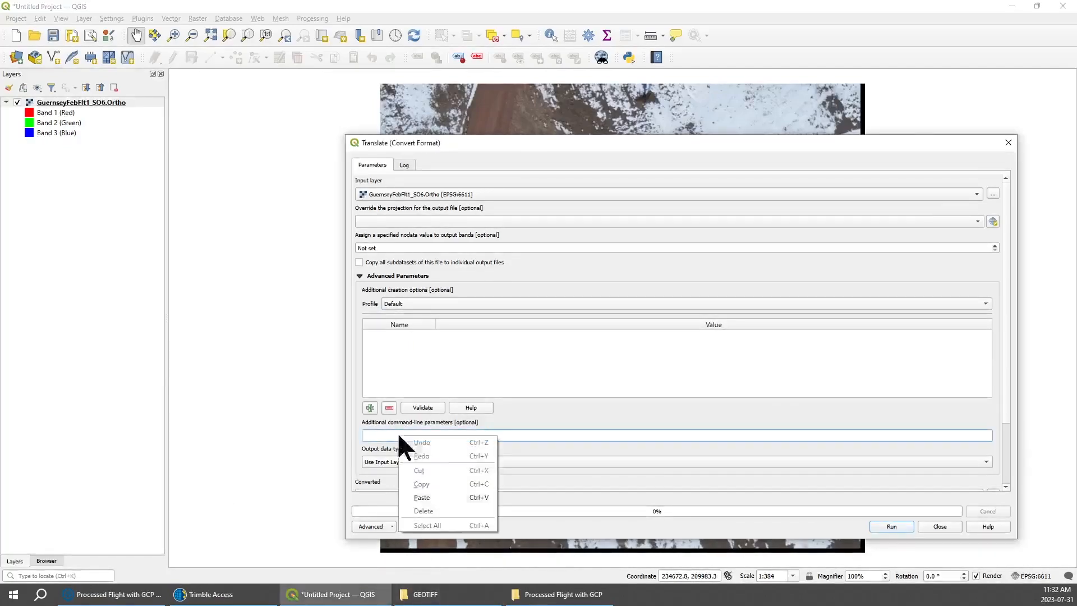
pyautogui.click(422, 494)
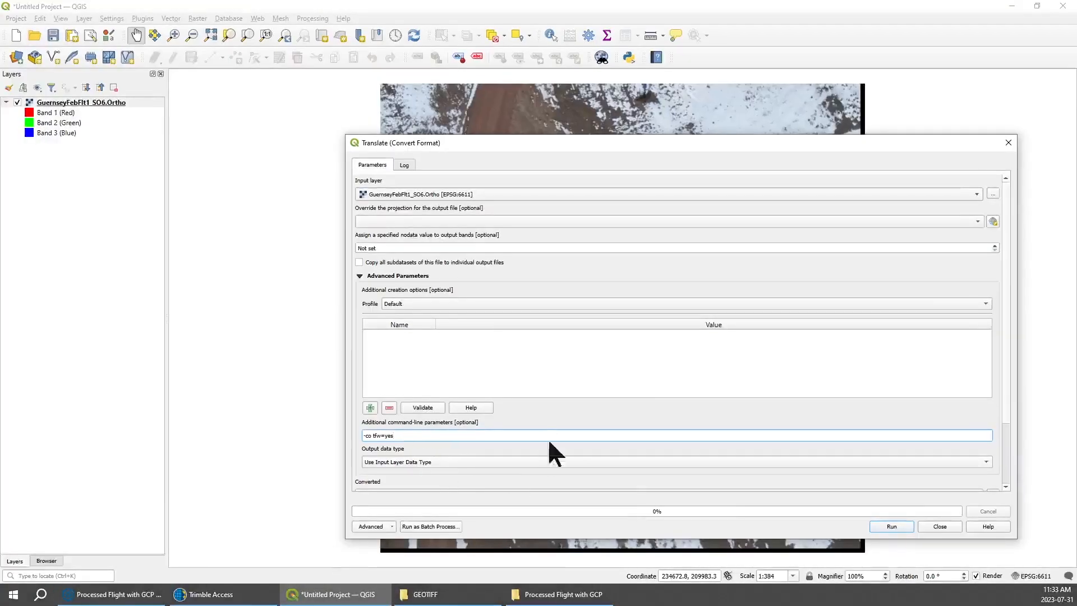
# Set the converted output to FILE.tif on the Desktop and run the conversion.
pyautogui.scroll(-3, 1002, 421)
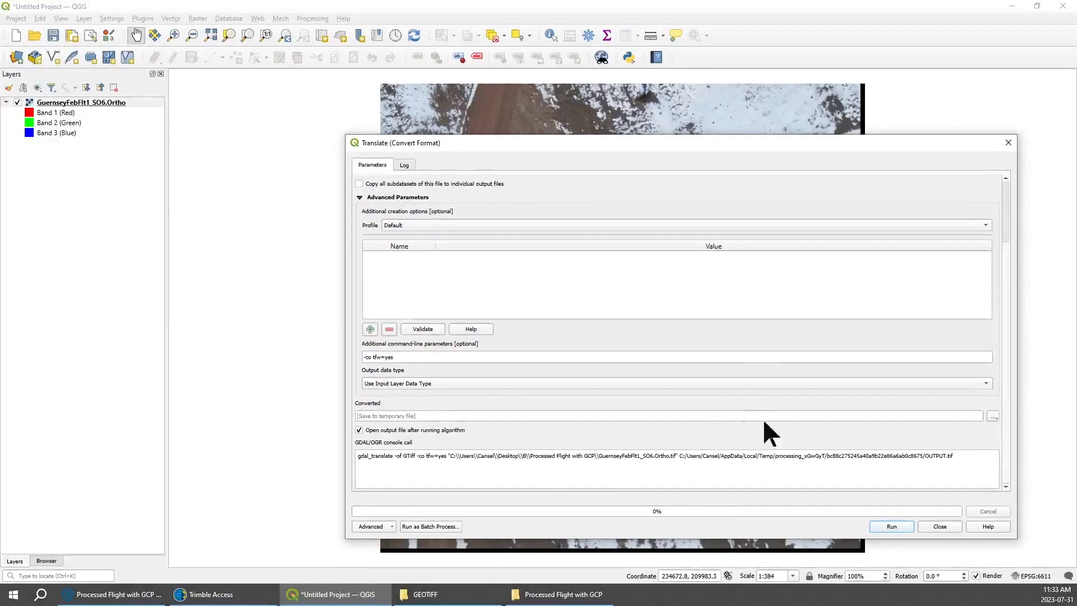
pyautogui.click(991, 416)
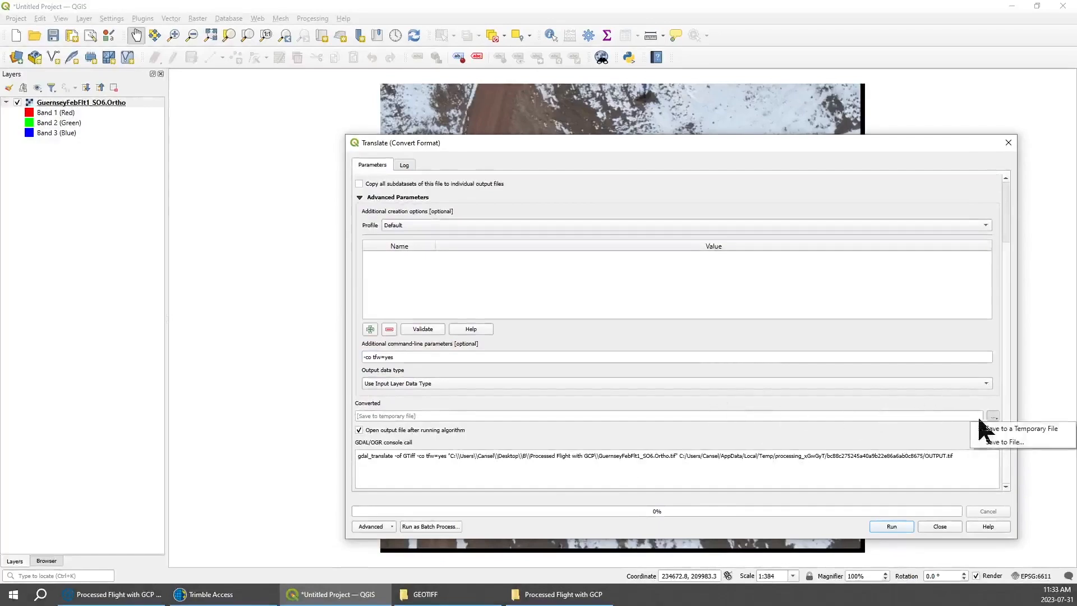
pyautogui.click(1002, 443)
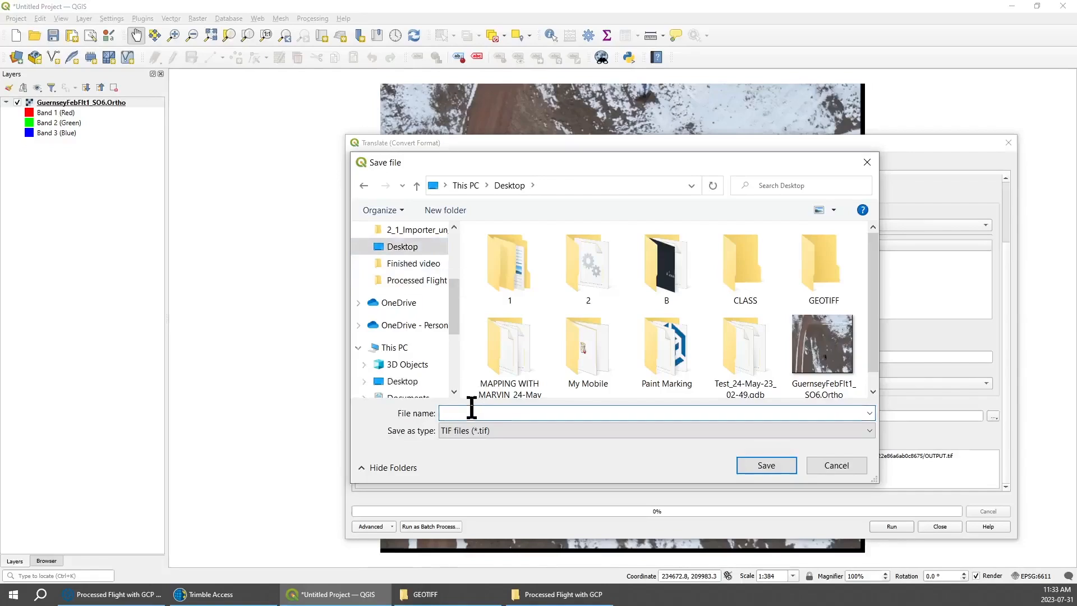
pyautogui.write('FILE')
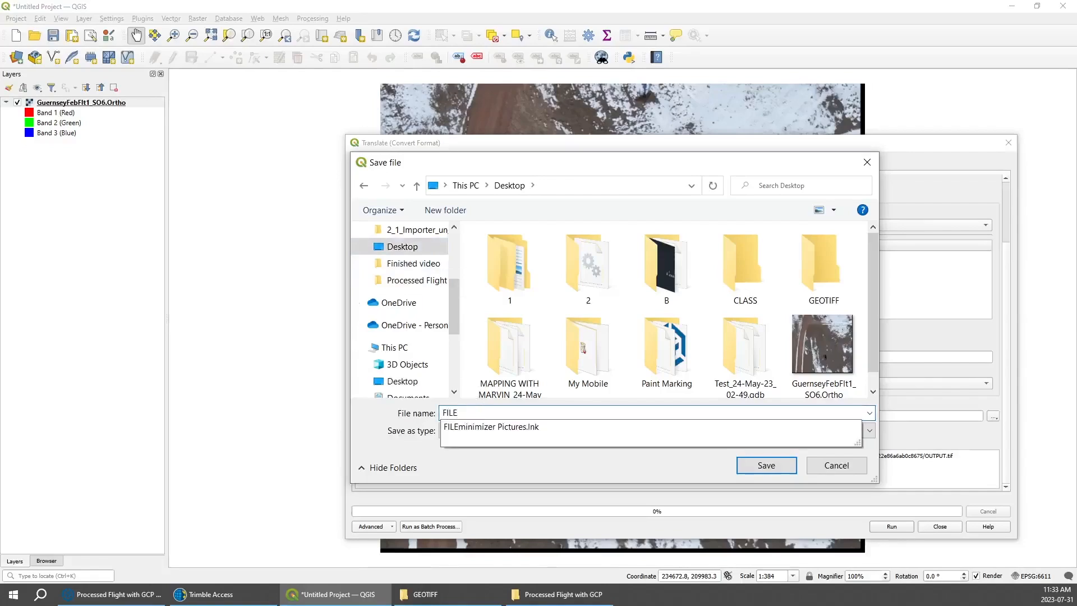
pyautogui.press('Return')
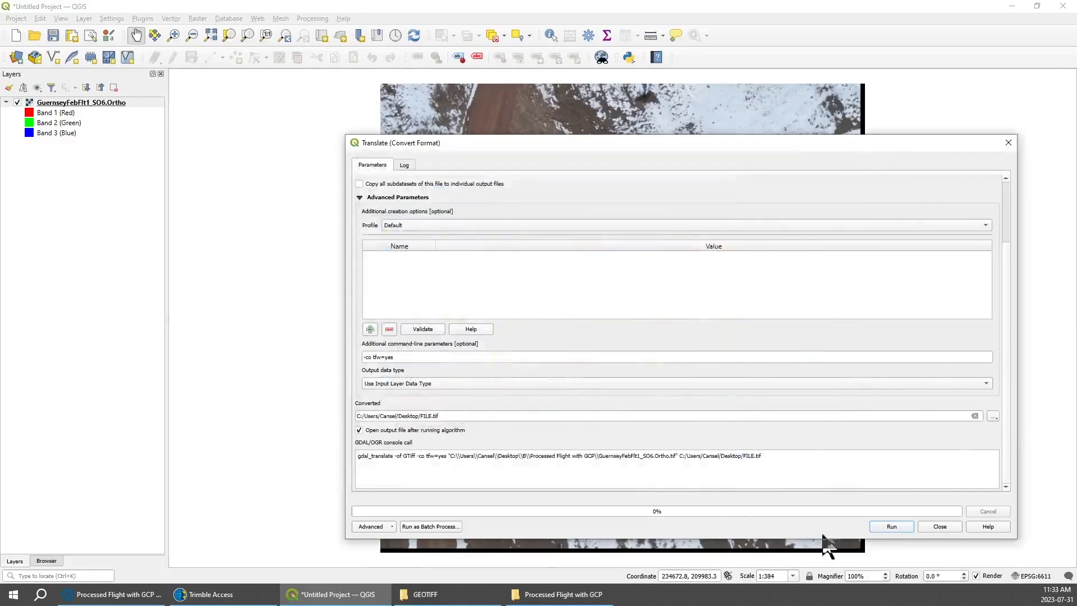
pyautogui.click(892, 526)
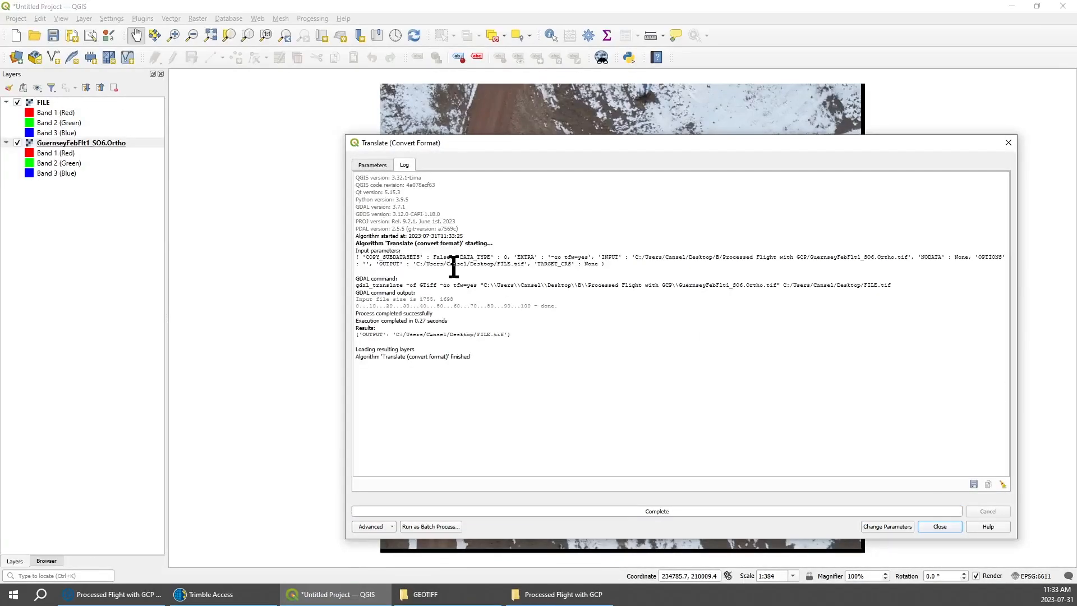
# Bring up the GEOTIFF project folder in an enlarged window and paste the converted FILE image and its TFW file into it.
pyautogui.click(425, 594)
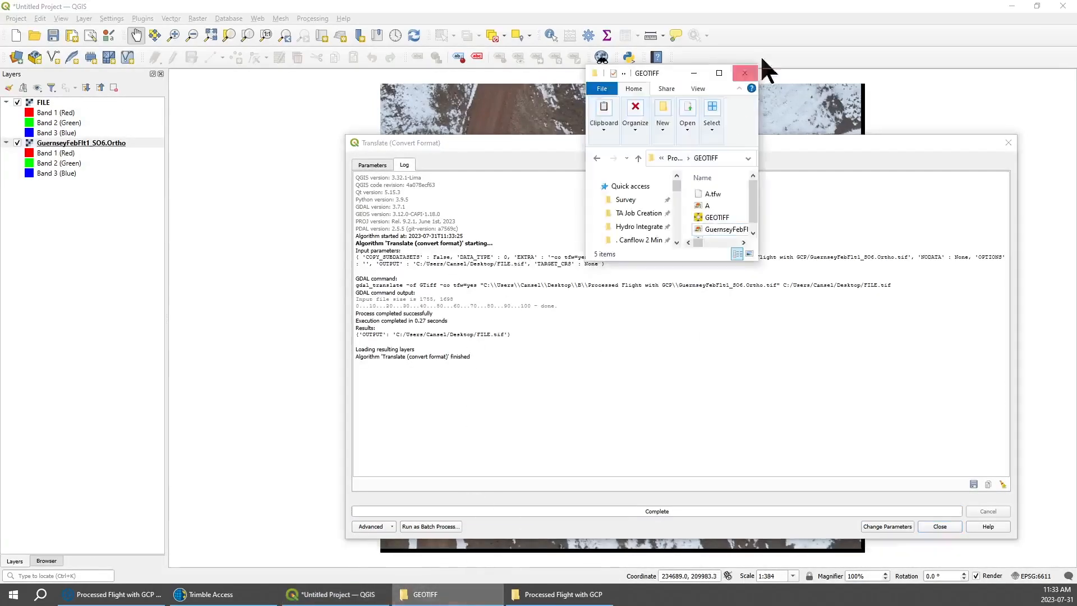
pyautogui.moveTo(673, 78); pyautogui.dragTo(388, 68)
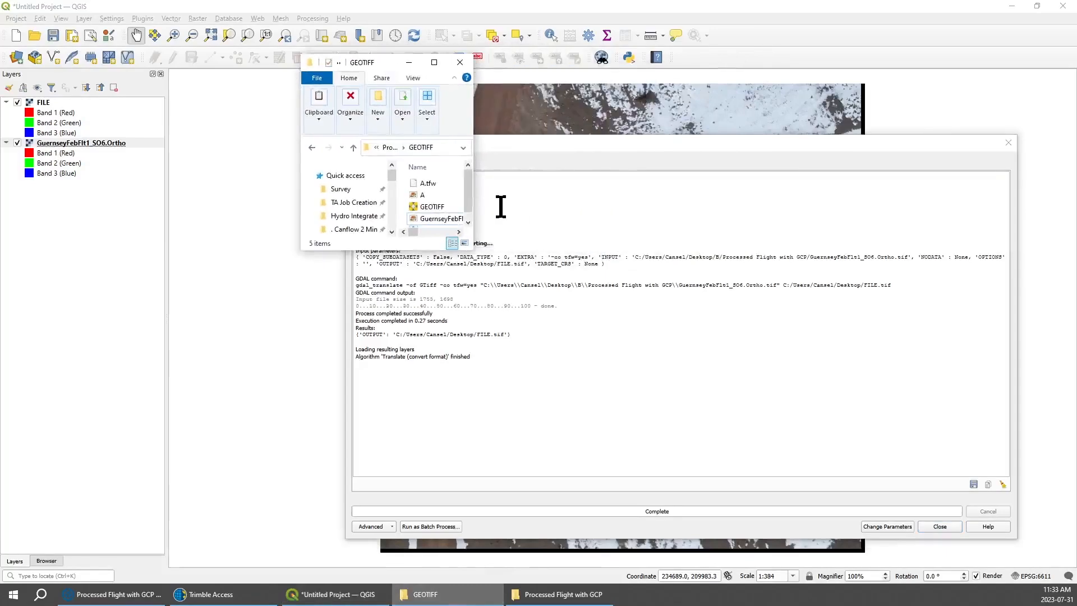
pyautogui.moveTo(470, 251); pyautogui.dragTo(779, 447)
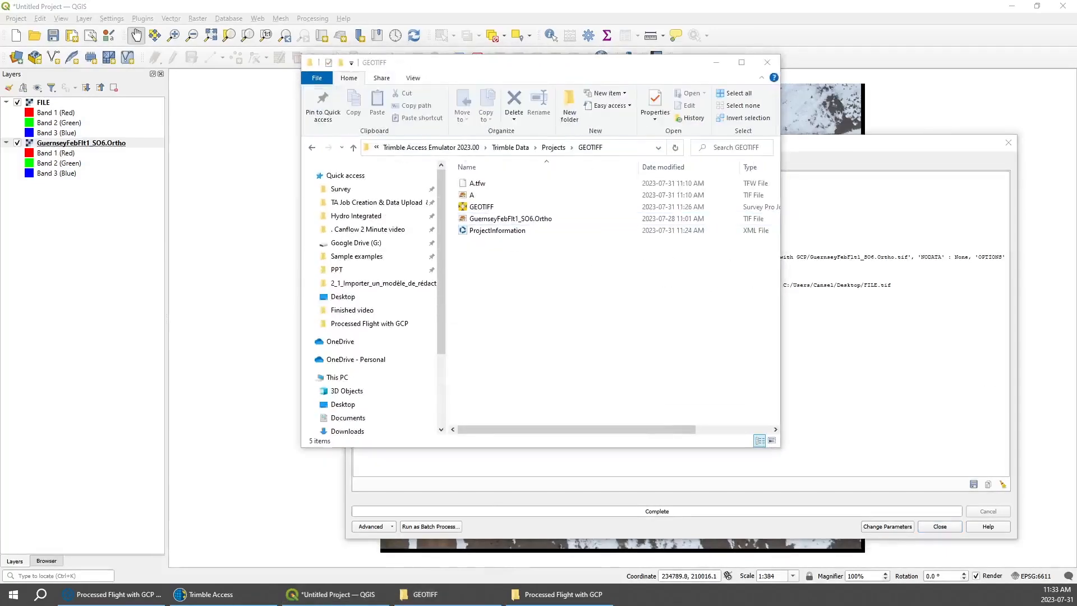
pyautogui.click(487, 251)
pyautogui.hotkey('ctrl', 'v')
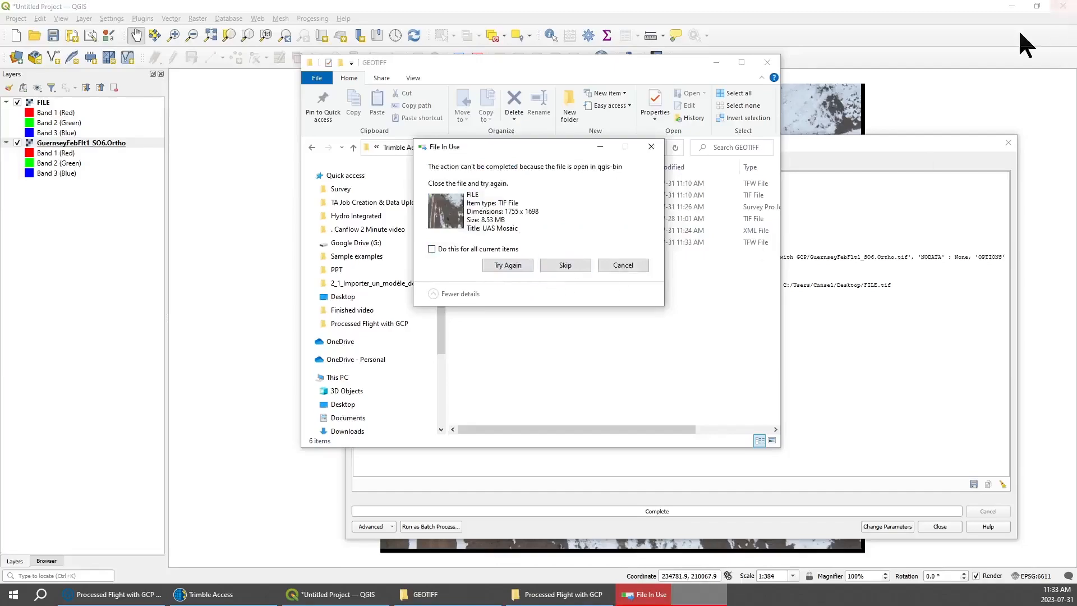
# Close the Translate dialog and QGIS, then retry moving the FILE TIF into the GEOTIFF folder.
pyautogui.click(992, 93)
pyautogui.click(1008, 143)
pyautogui.click(1062, 6)
pyautogui.click(536, 312)
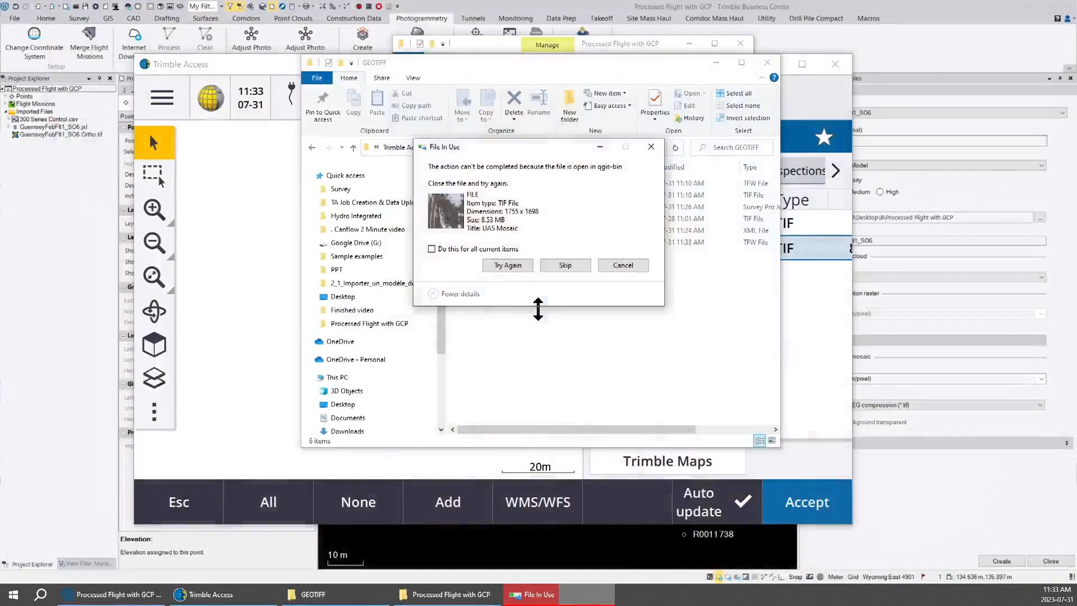
pyautogui.click(509, 266)
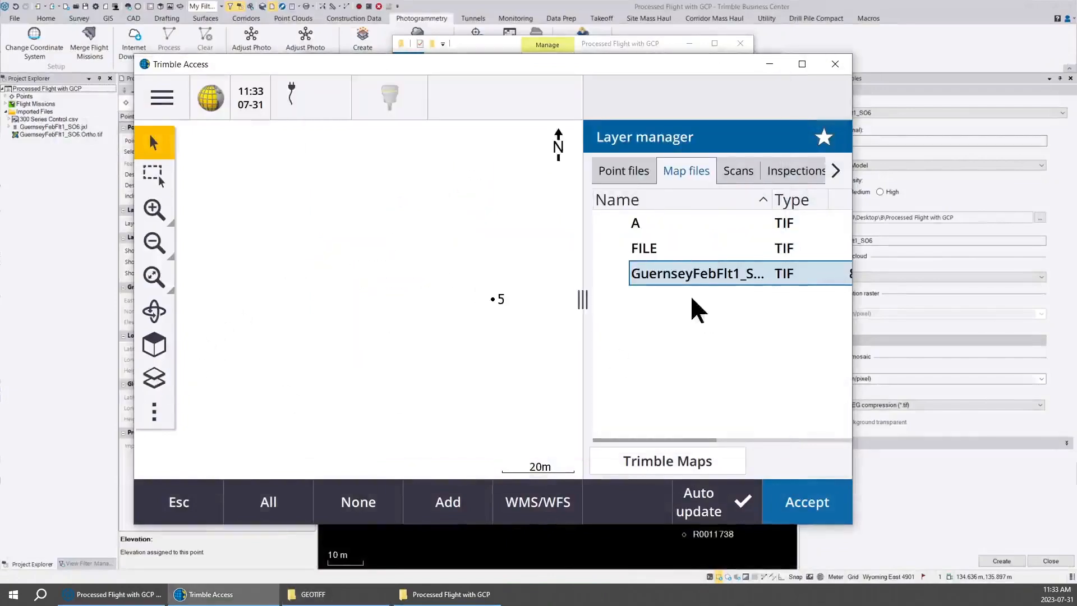
# Display the FILE TIF on the Trimble Access map and compare it with the orthomosaic in the Trimble Business Center plan view.
pyautogui.click(628, 256)
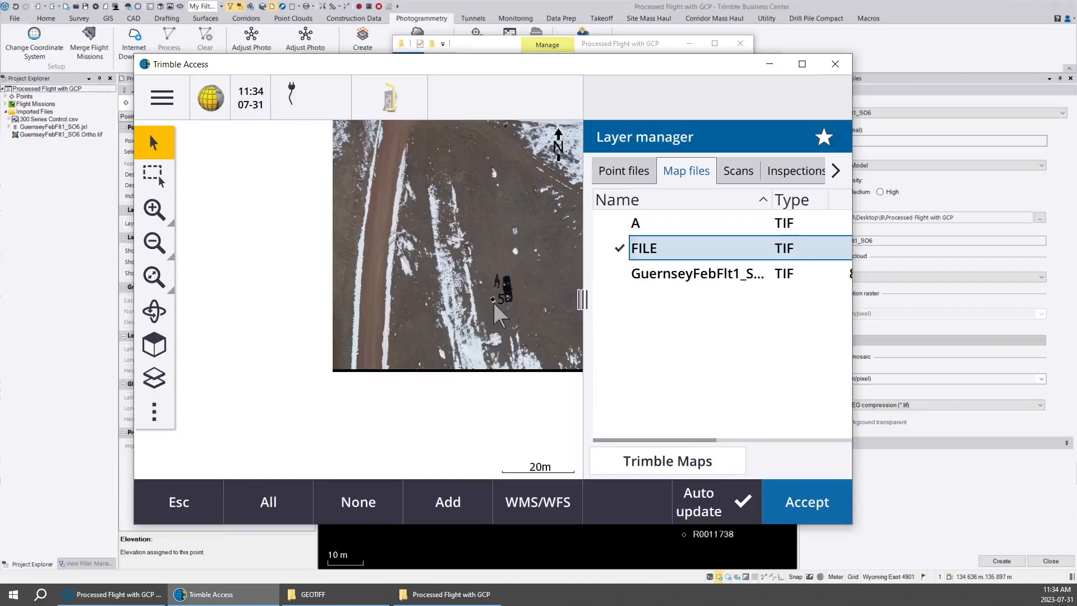
pyautogui.click(88, 317)
pyautogui.scroll(3, 519, 412)
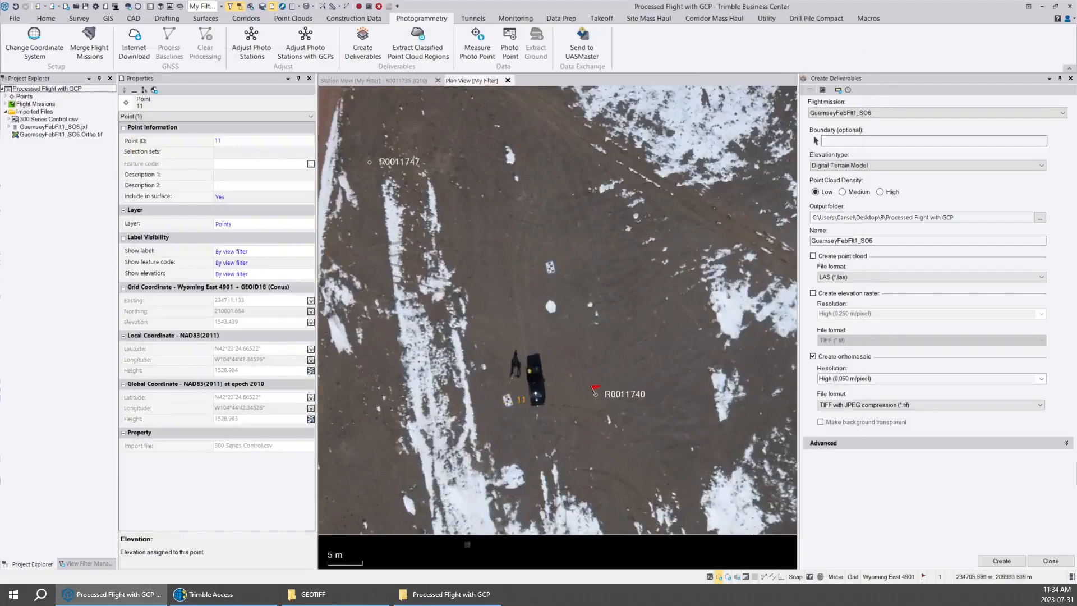
pyautogui.click(211, 594)
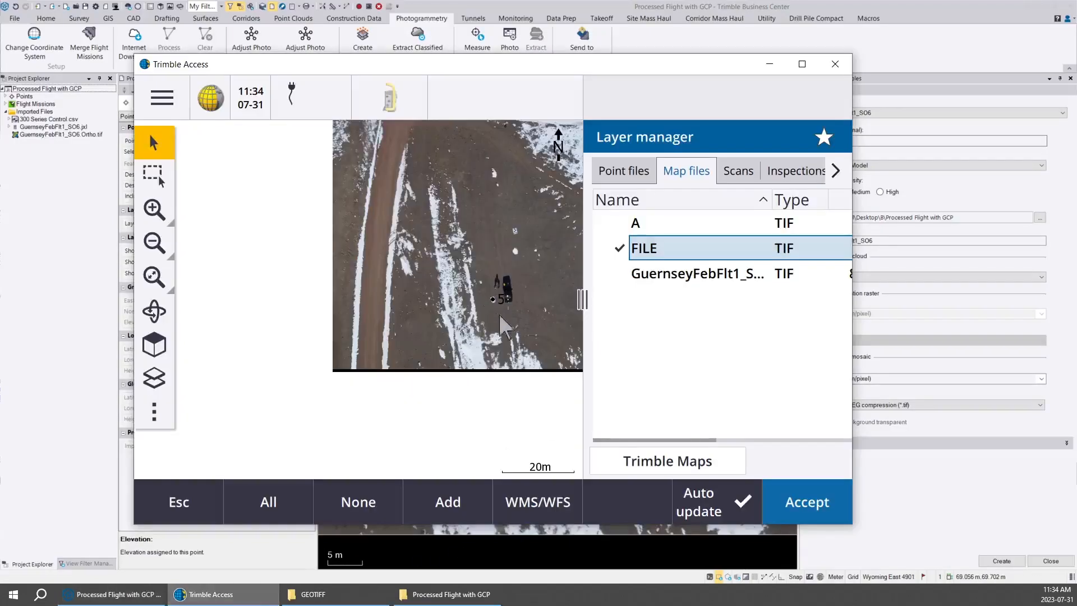